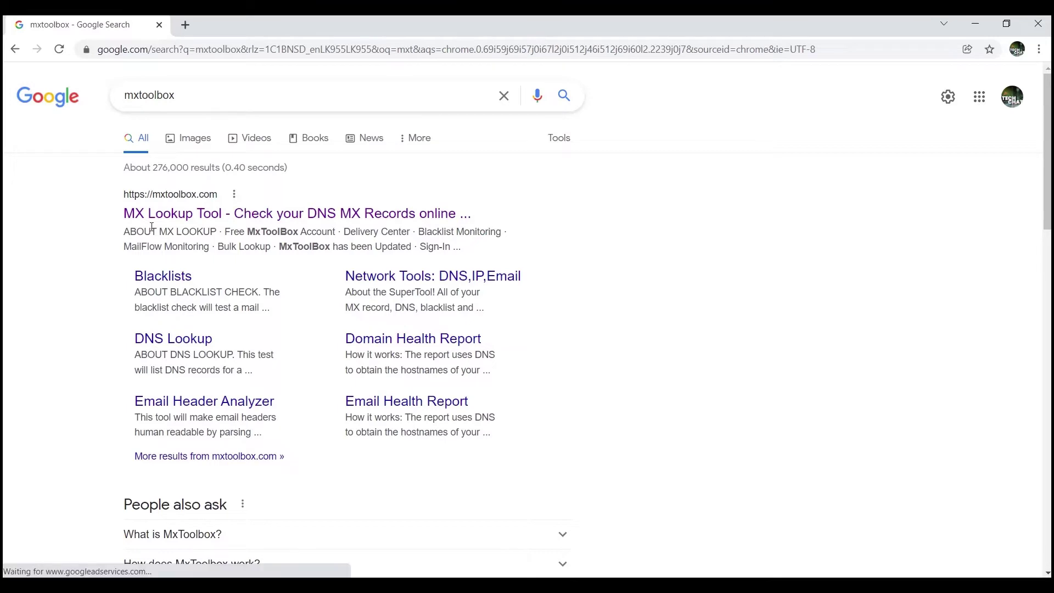
- Open the 'MX Lookup Tool - Check your DNS MX Records online' result for mxtoolbox
click(126, 213)
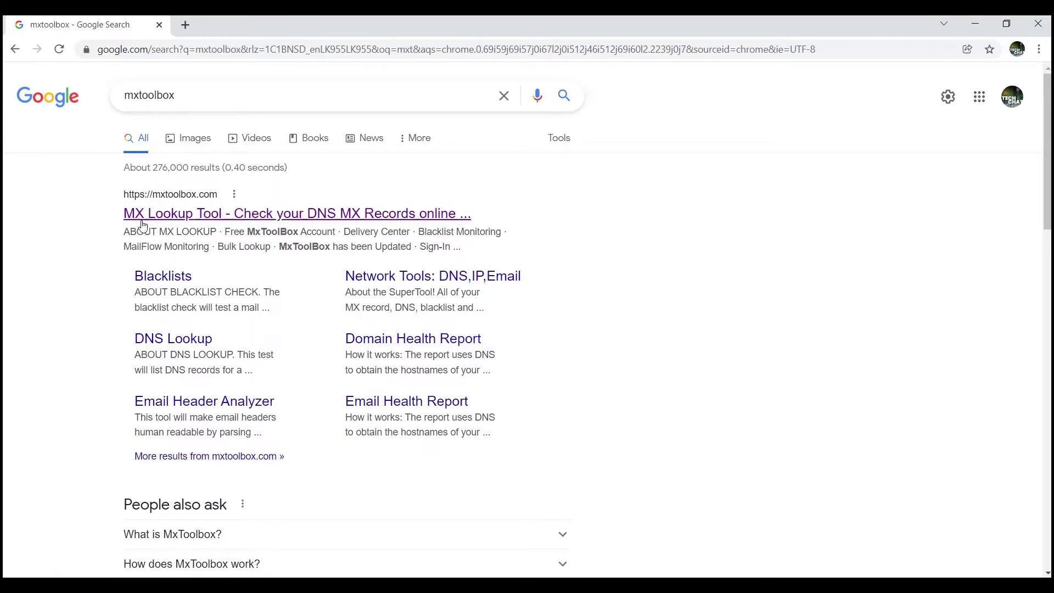
- On the MX Lookup page, fill in youtube.com from autofill and run the MX Lookup
click(156, 219)
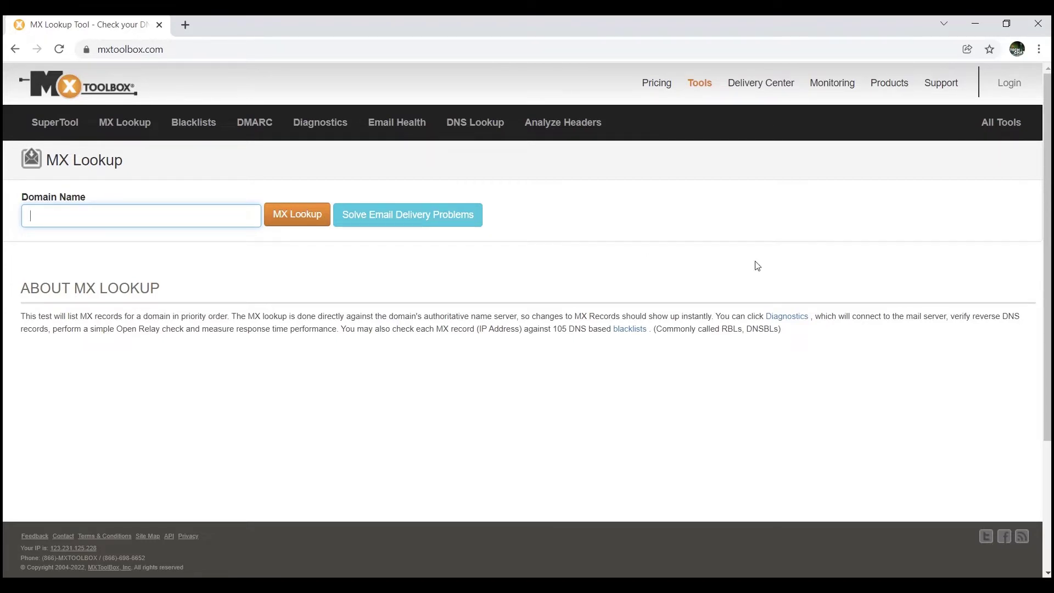
click(70, 214)
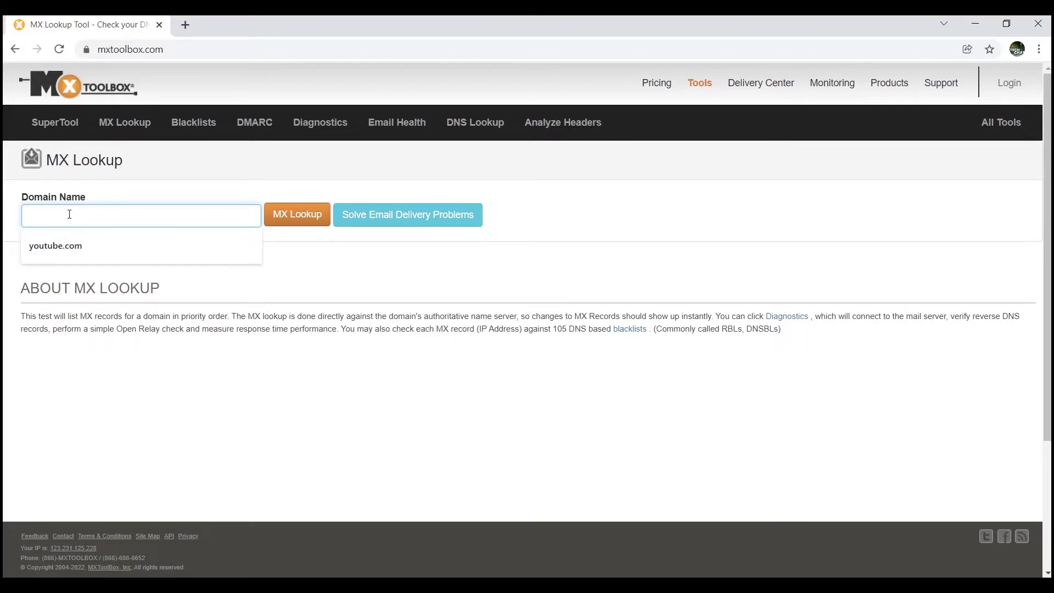
click(75, 252)
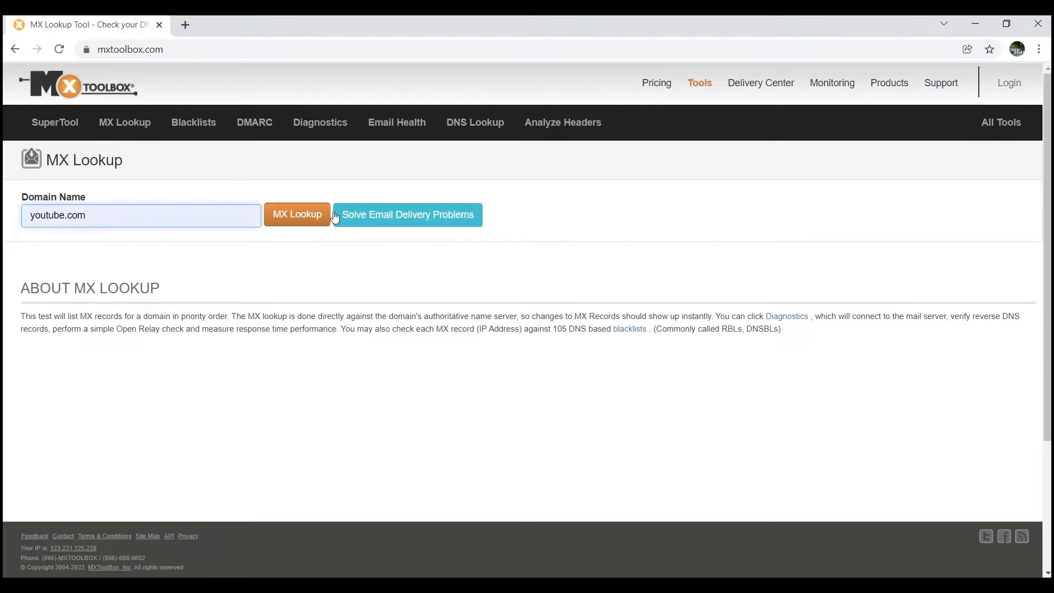
click(283, 220)
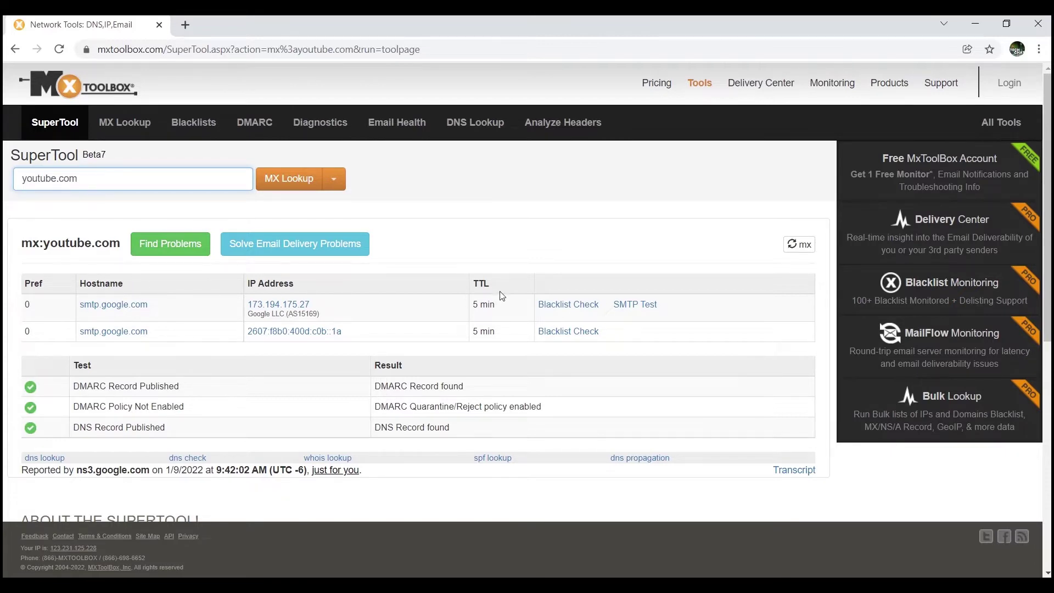
drag(497, 291, 21, 285)
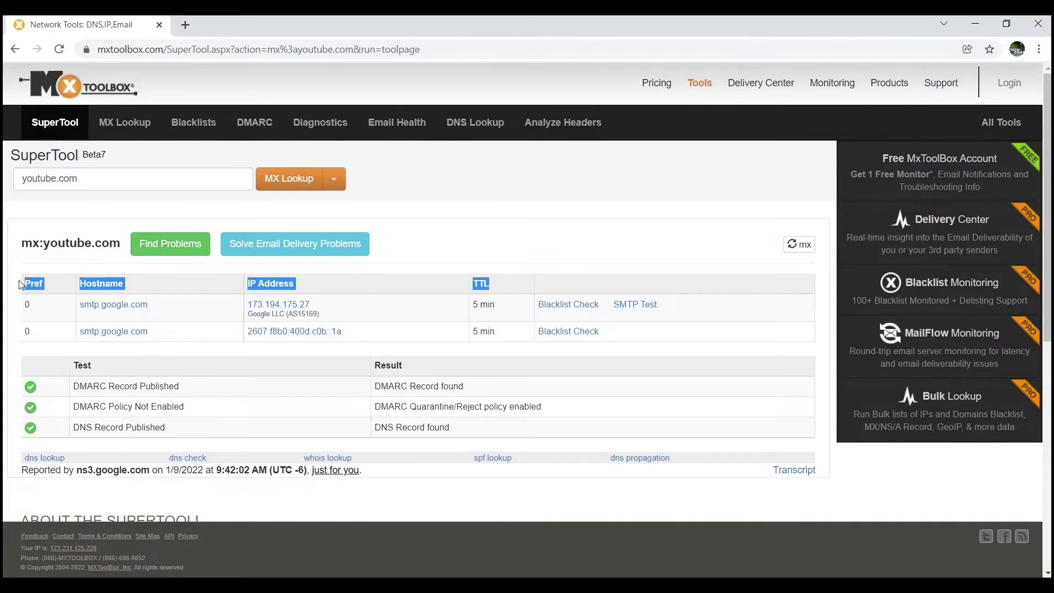
click(454, 232)
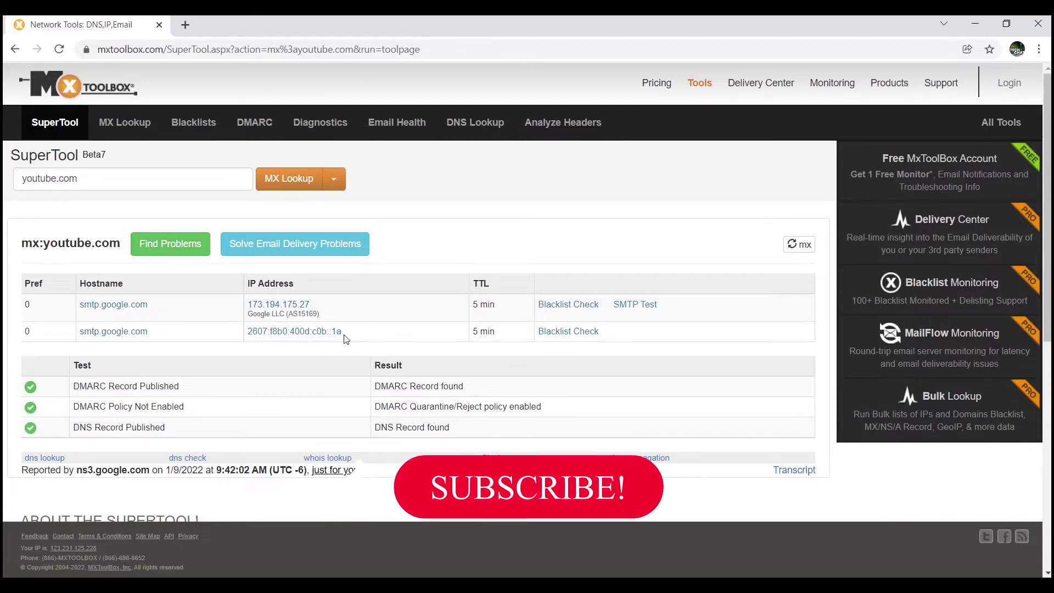
drag(348, 332, 239, 329)
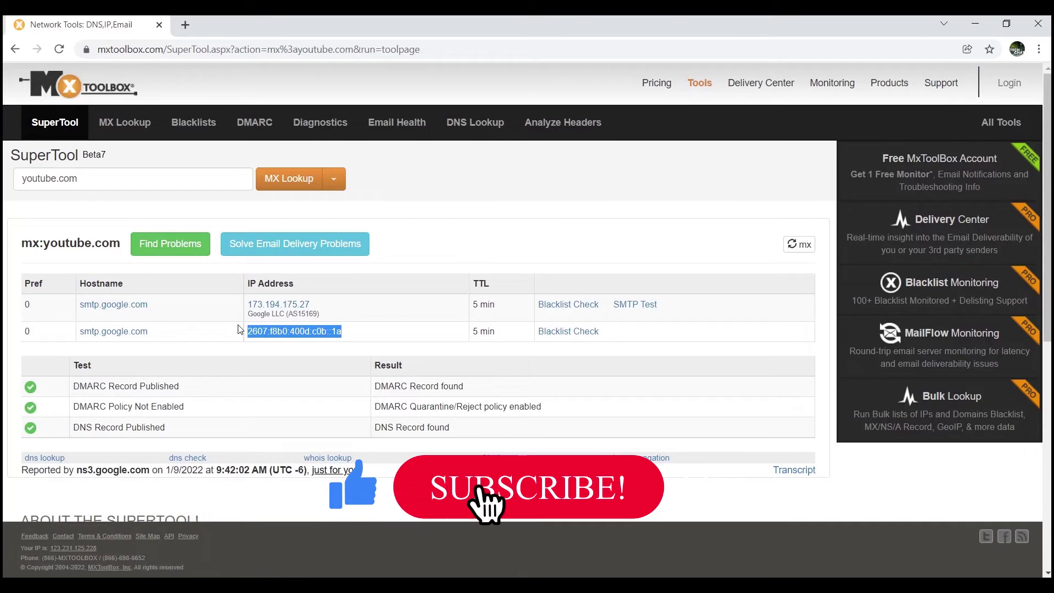
click(204, 333)
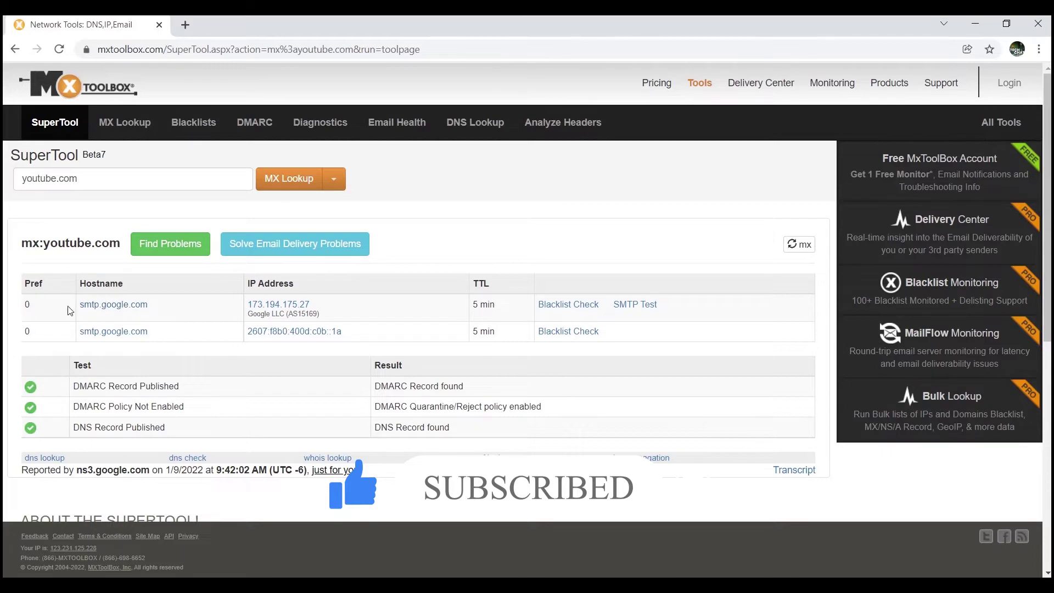
drag(22, 282, 5, 309)
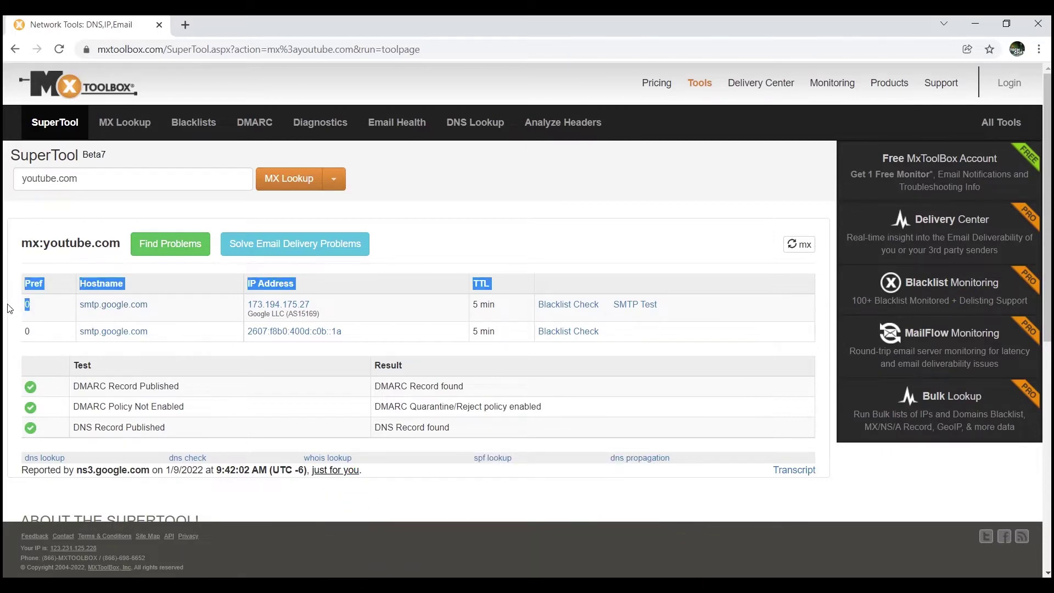
click(8, 309)
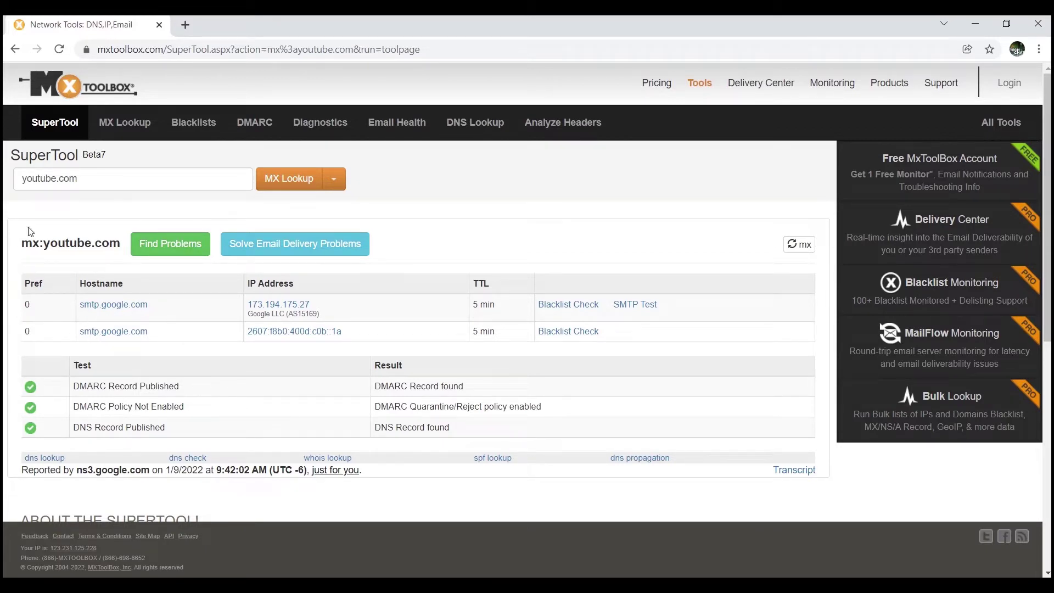
- Switch the SuperTool to DNS Lookup and run it for youtube.com
click(335, 183)
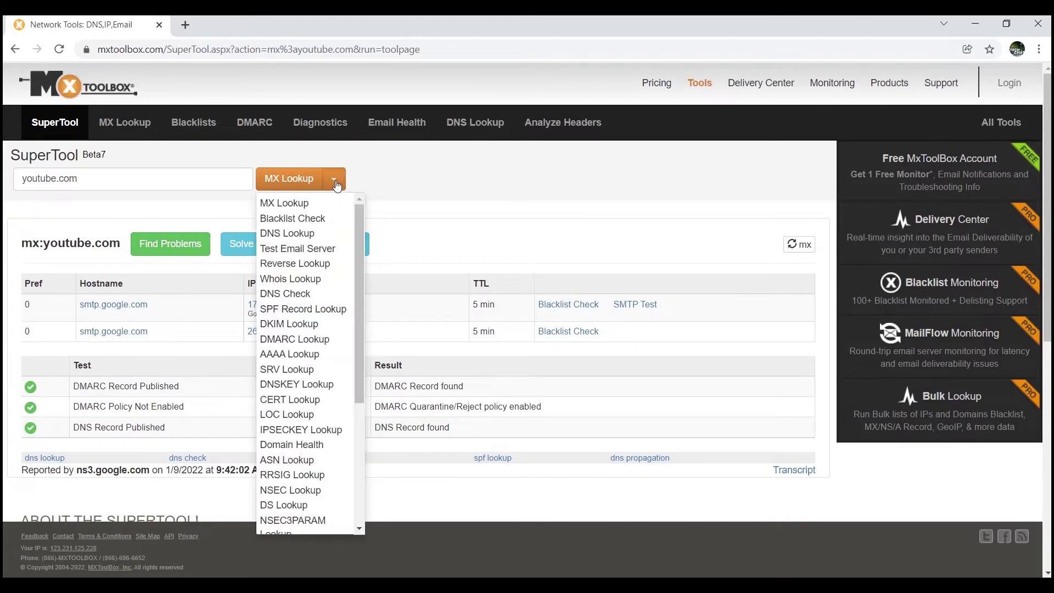
click(288, 236)
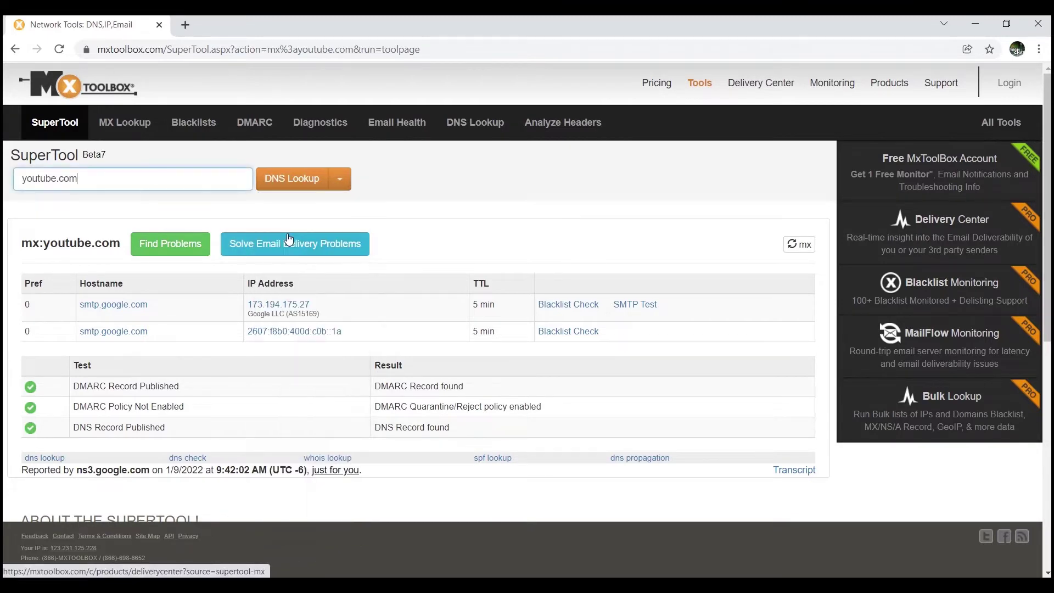
click(291, 185)
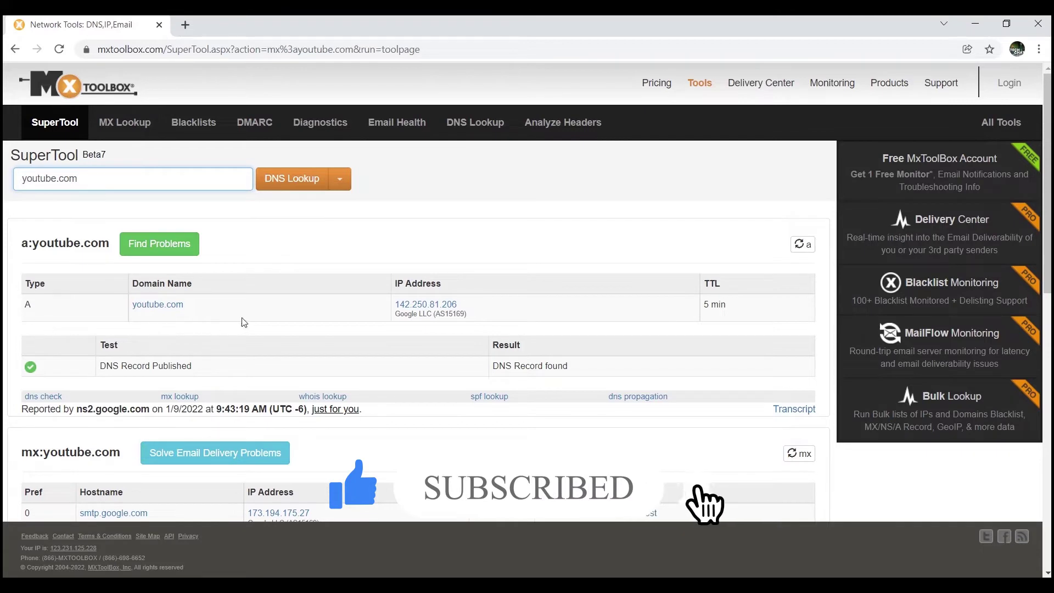
click(209, 311)
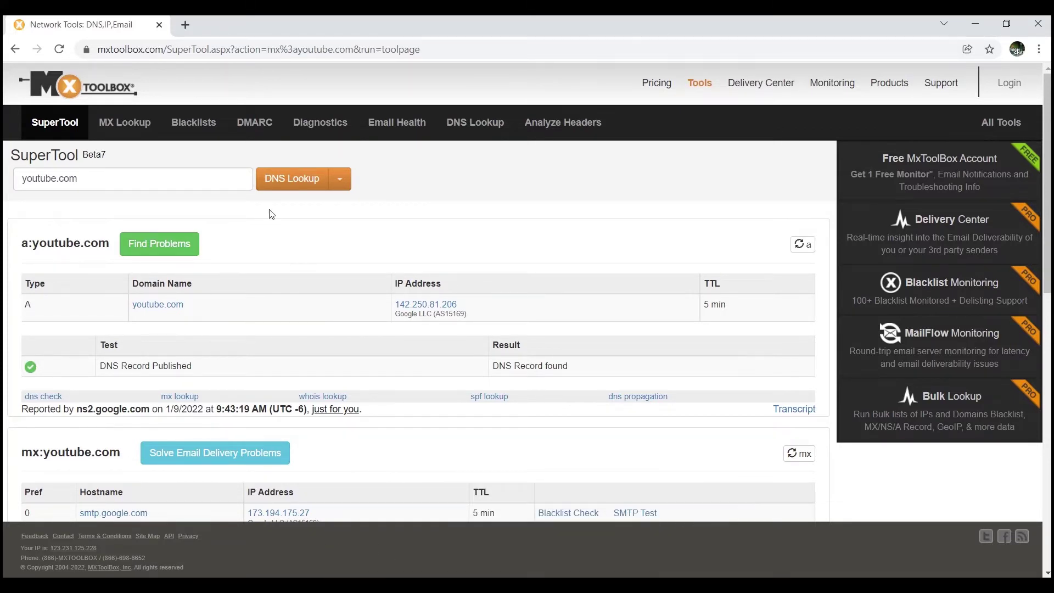
- Switch the SuperTool to AAAA Lookup and run it for youtube.com
click(341, 184)
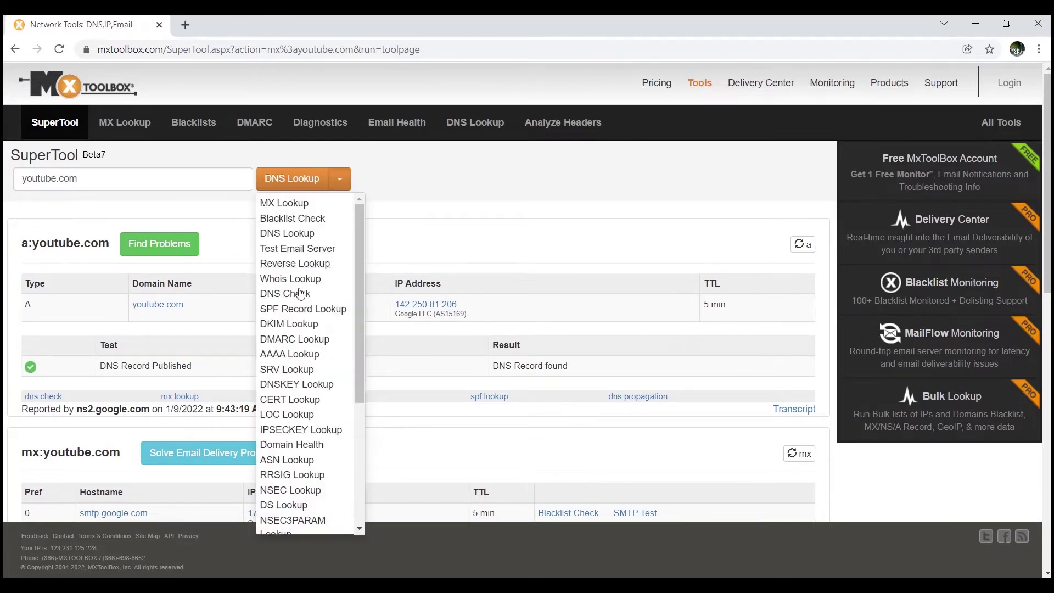
click(292, 355)
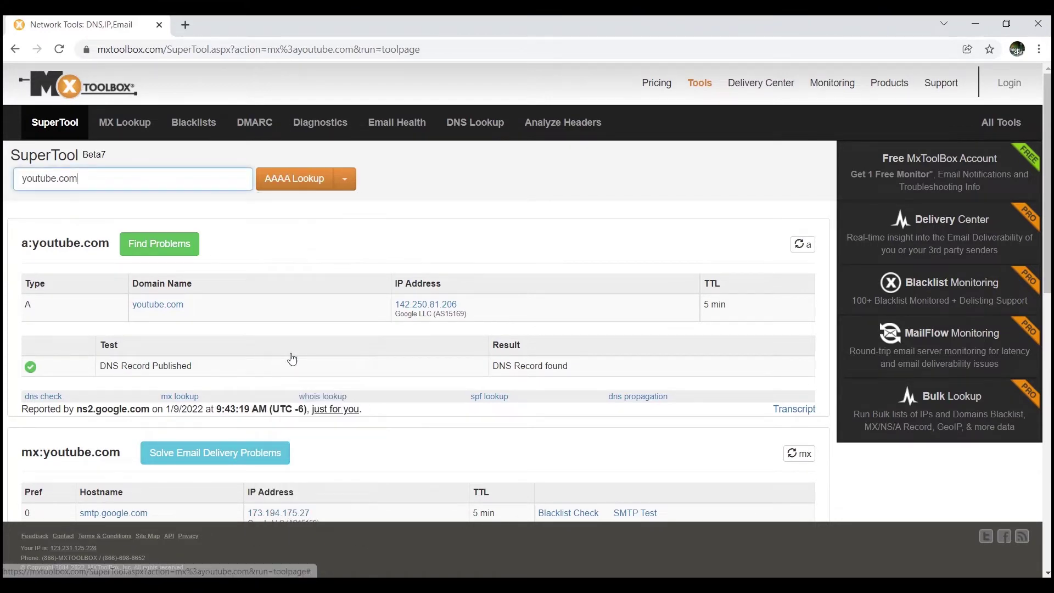
click(286, 187)
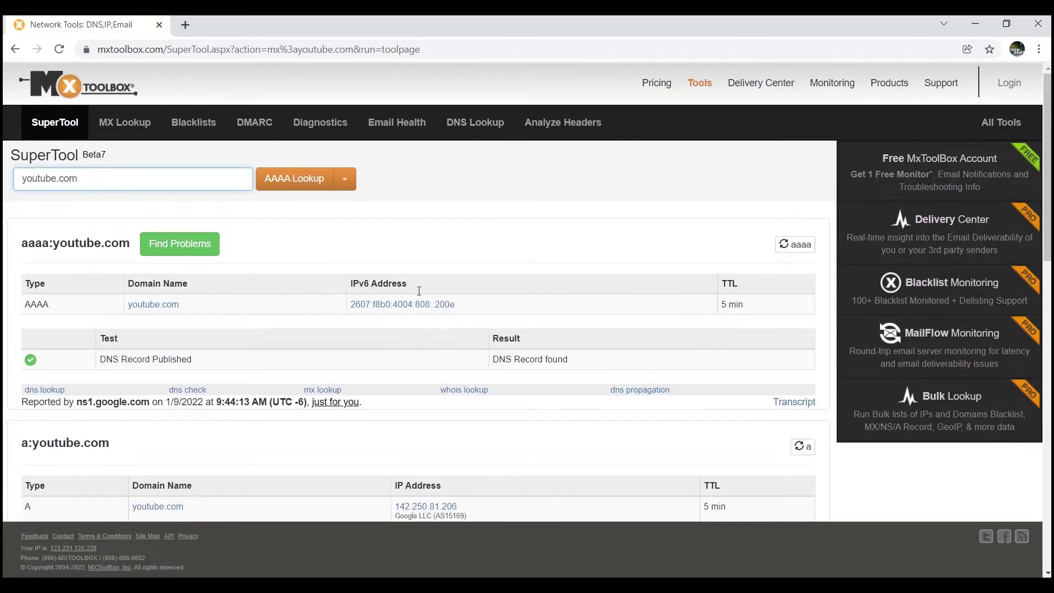
- Highlight the IPv6 address 2607:f8b0:4004:808::200e and the youtube.com domain in the AAAA record
drag(470, 311, 351, 306)
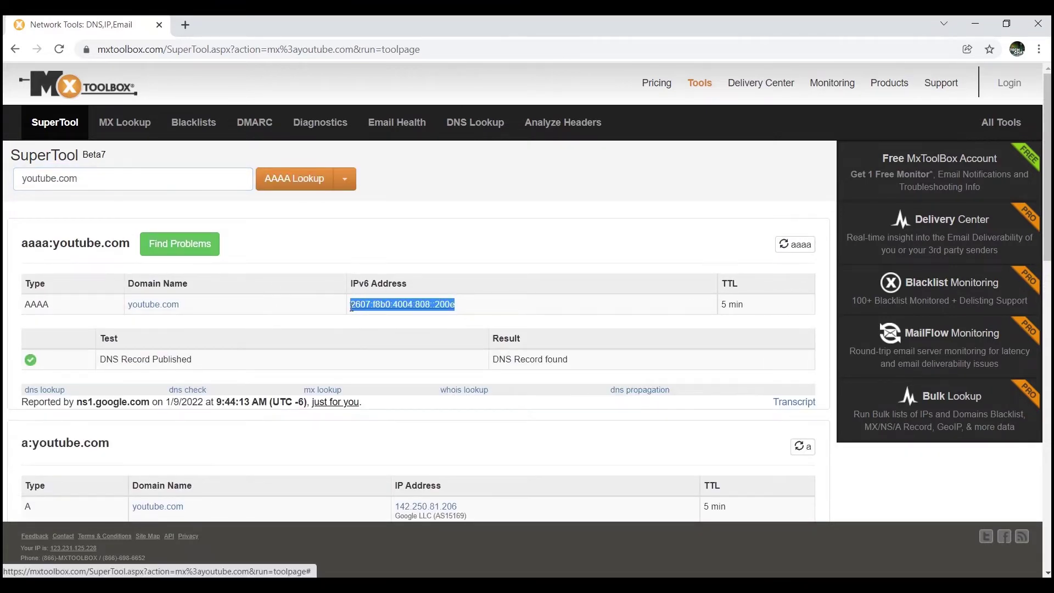
click(448, 241)
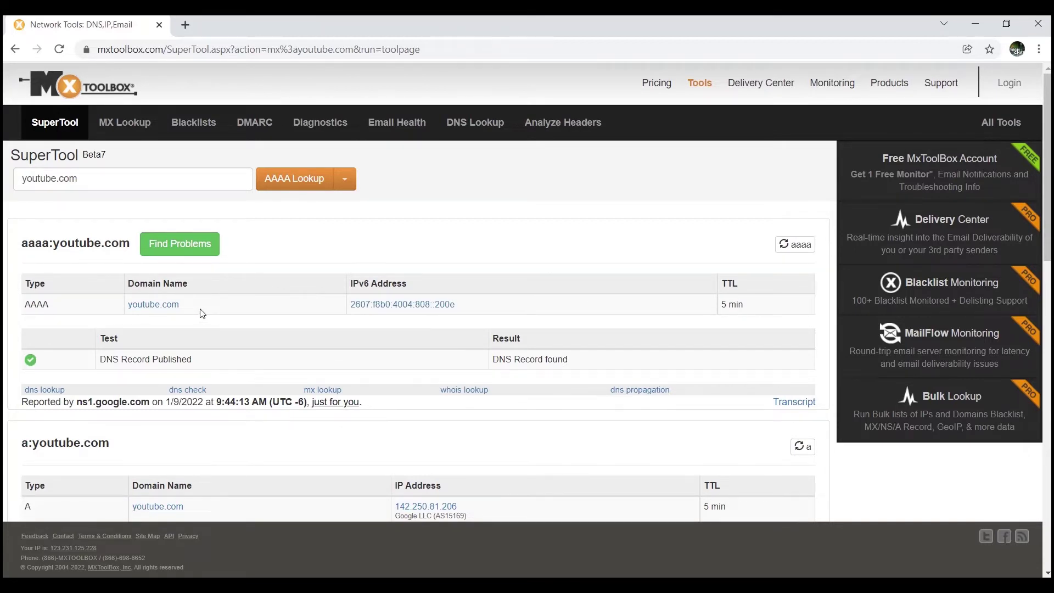
drag(198, 309, 130, 309)
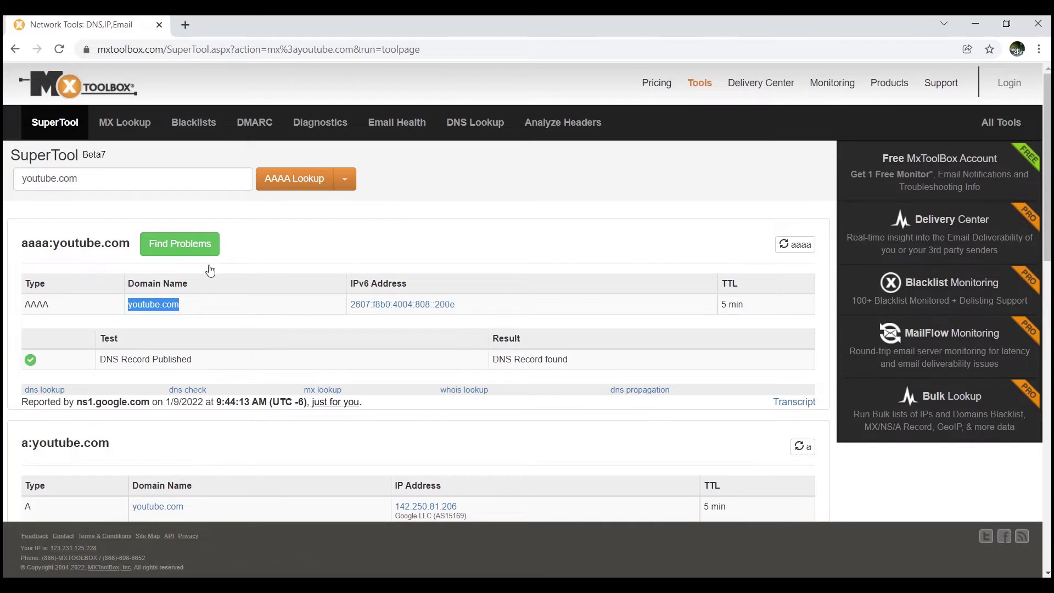
click(303, 250)
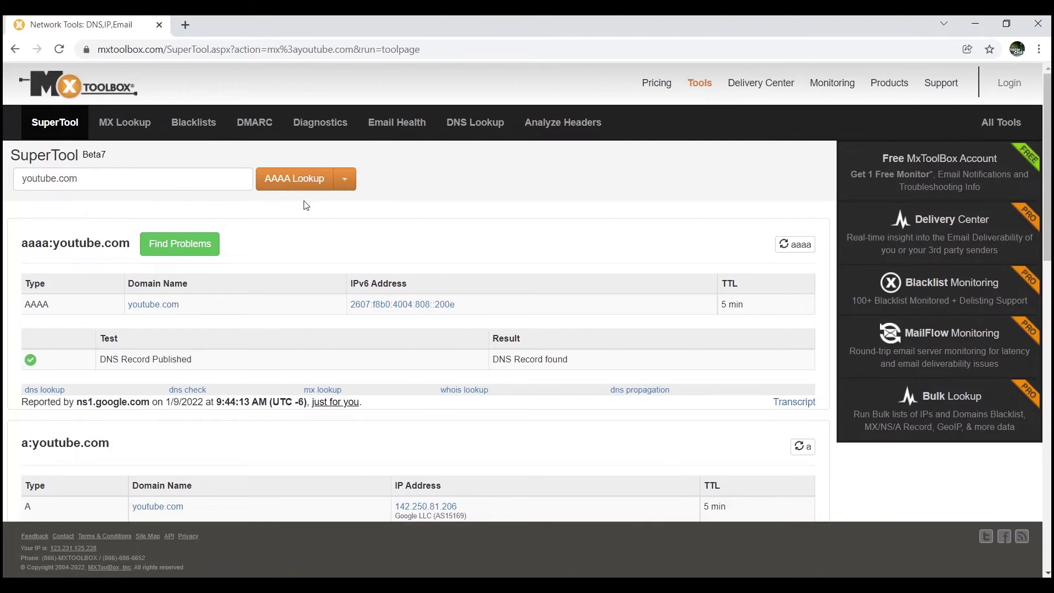
- Change the SuperTool lookup type to SPF Record Lookup
click(345, 180)
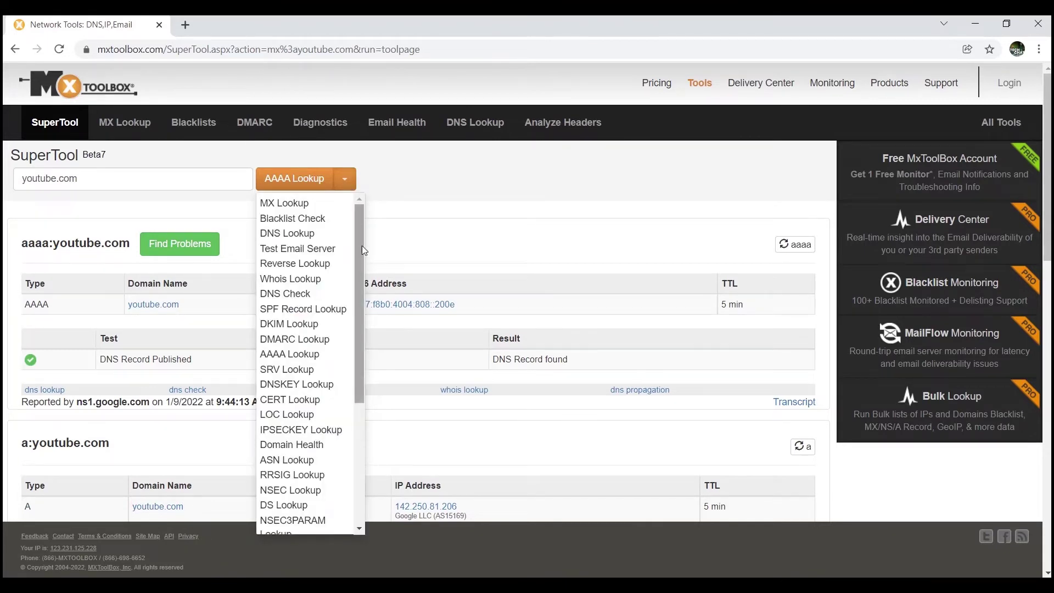
drag(361, 246, 361, 263)
click(316, 279)
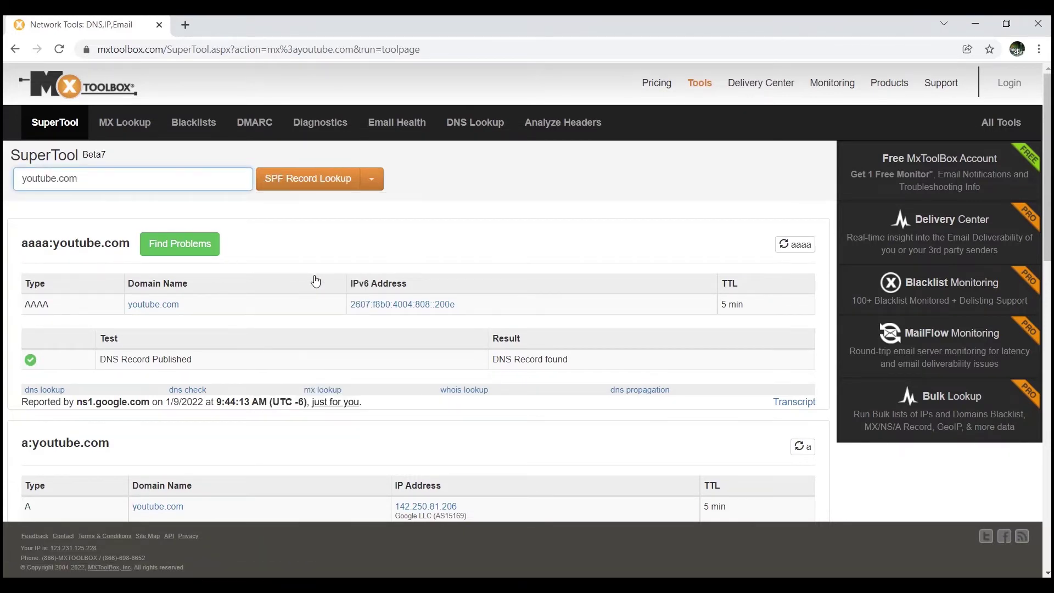
- Run the SPF Record Lookup for youtube.com and mark the include:google.com domain in the record
click(296, 182)
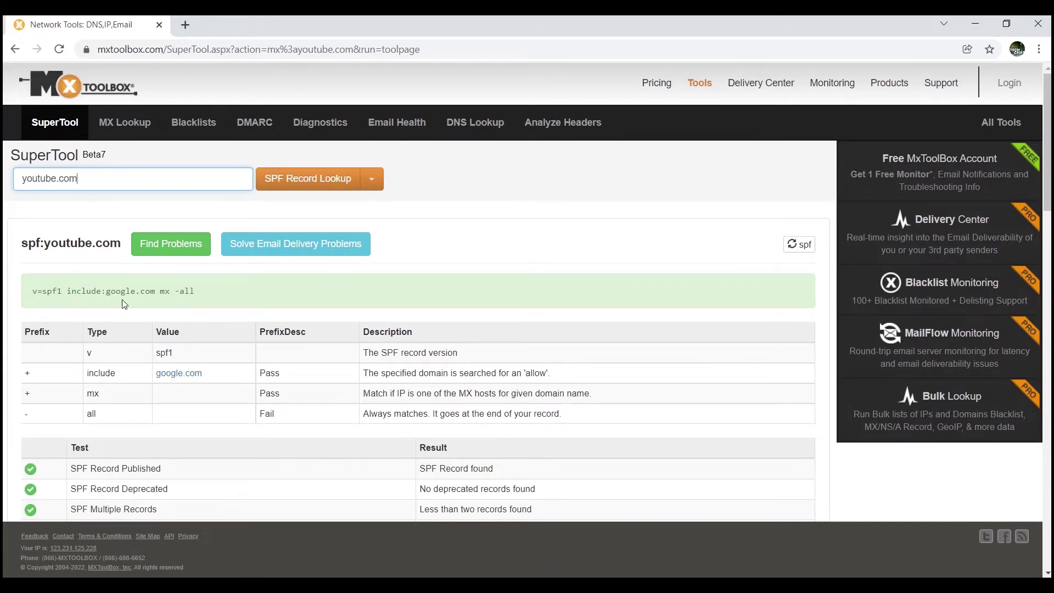
drag(158, 293, 103, 289)
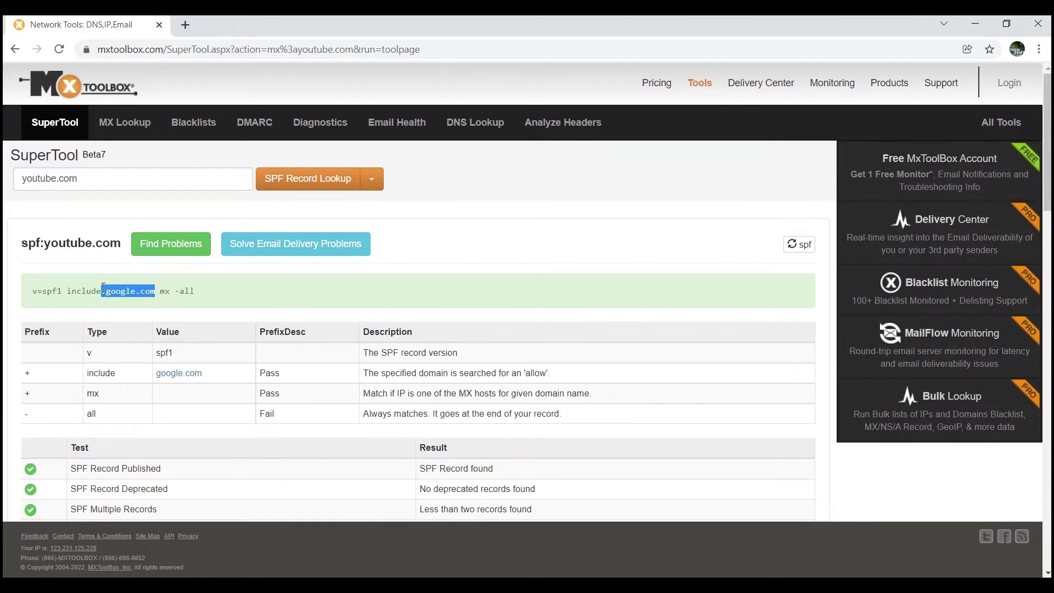
click(425, 241)
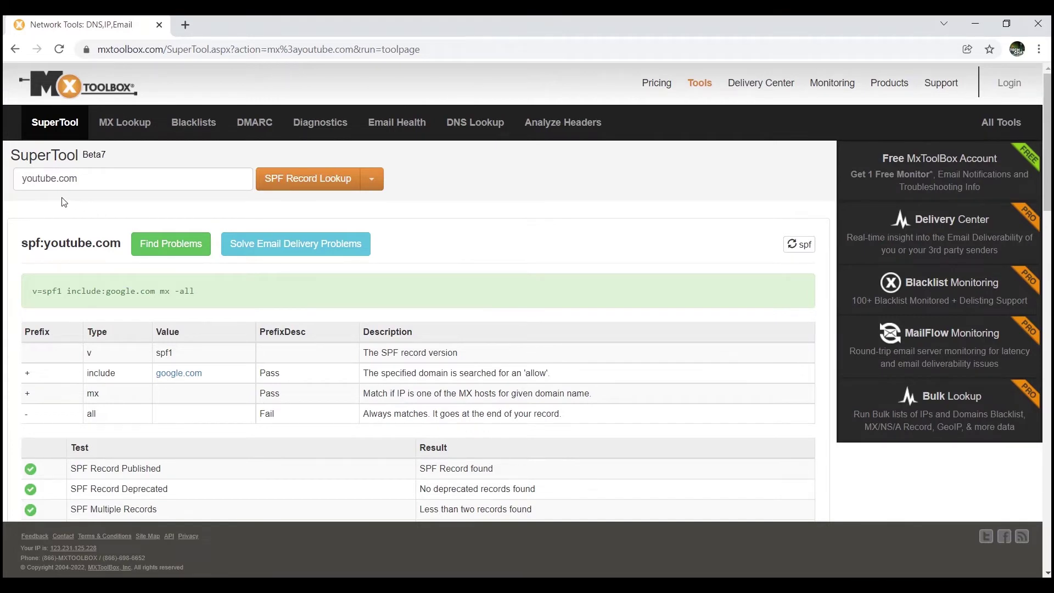
- Switch to Blacklist Check and run it for youtube.com against 91 blacklists
click(372, 179)
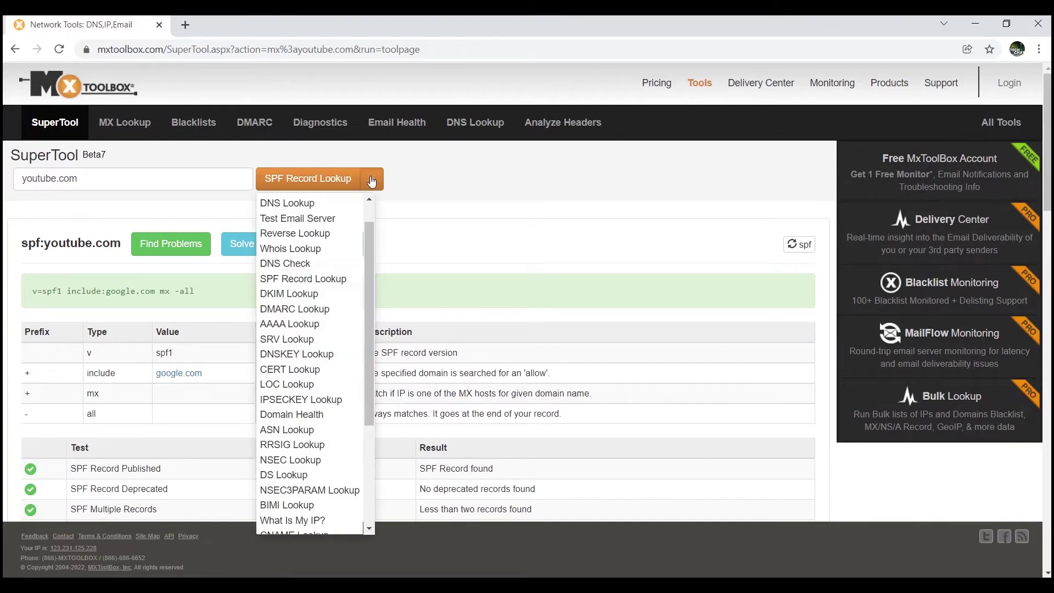
drag(368, 259, 365, 222)
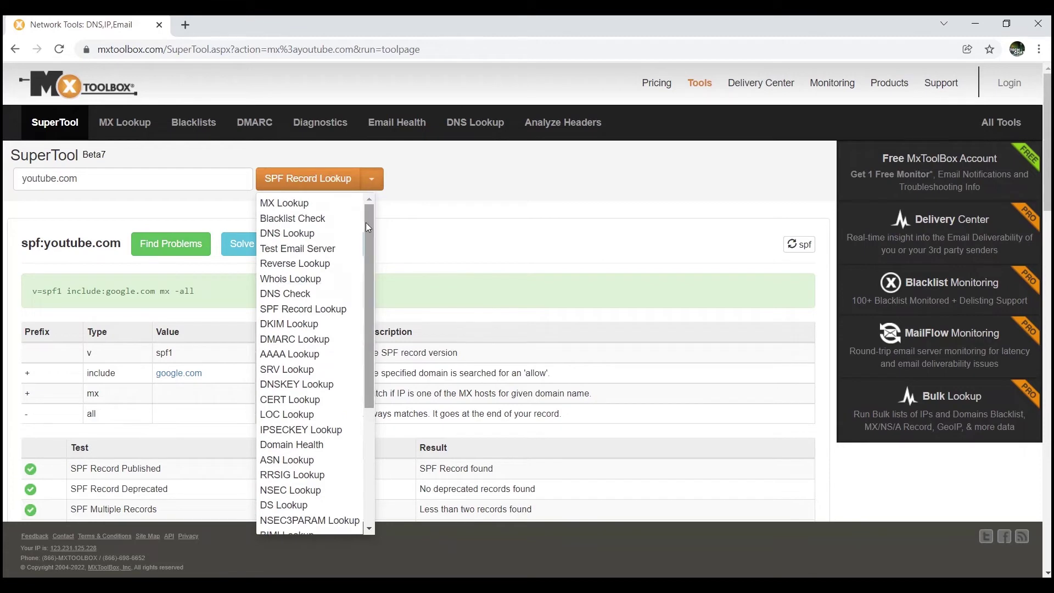
click(306, 219)
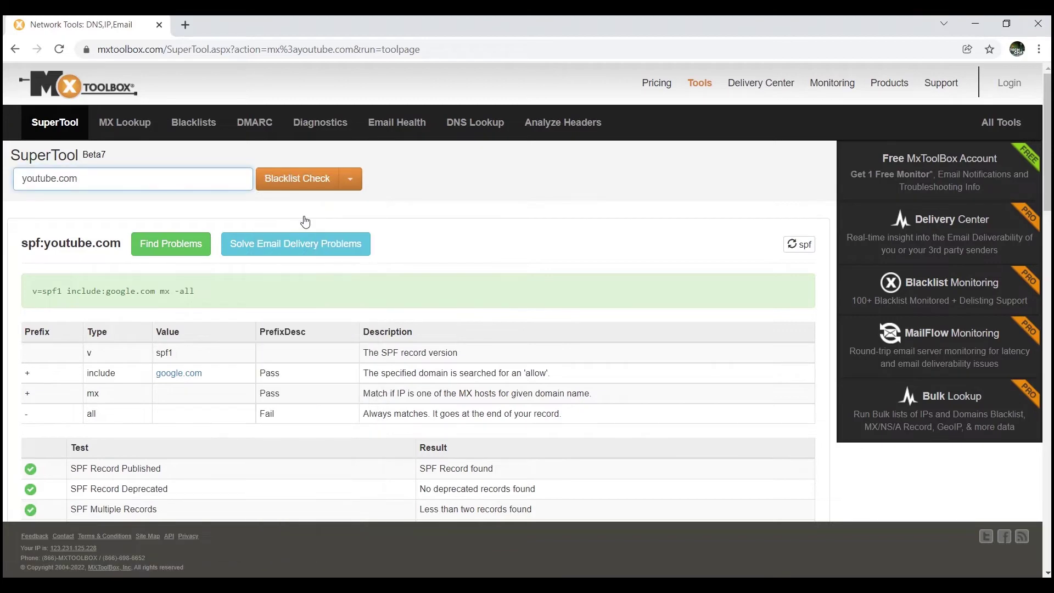
click(295, 188)
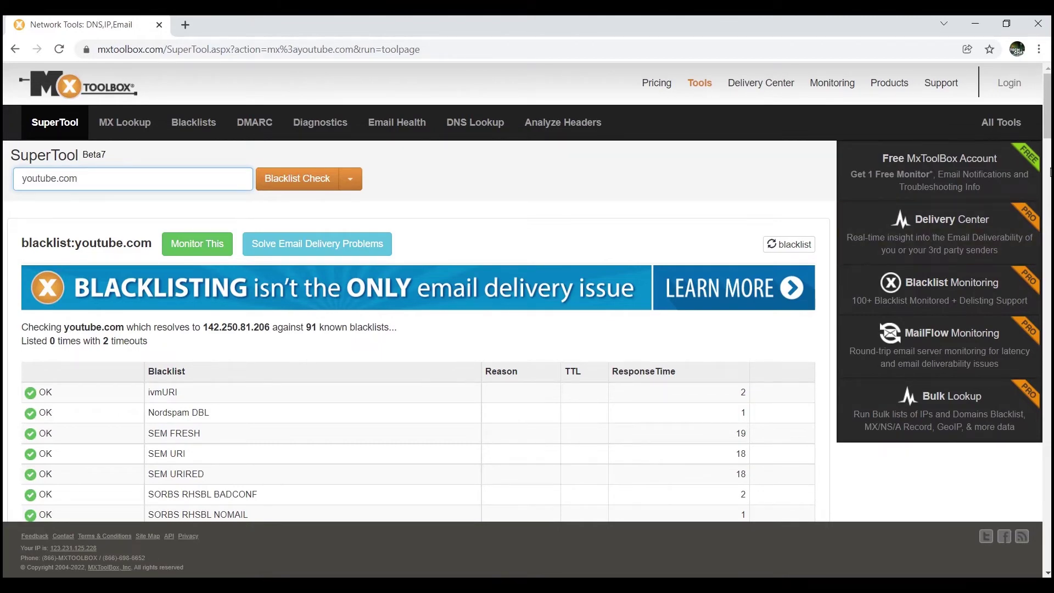
mouse_move(1045, 134)
mouse_down()
mouse_move(1047, 398)
mouse_move(1046, 132)
mouse_up()
- Replace the domain in the search field with digitalocean.com
drag(87, 180, 3, 177)
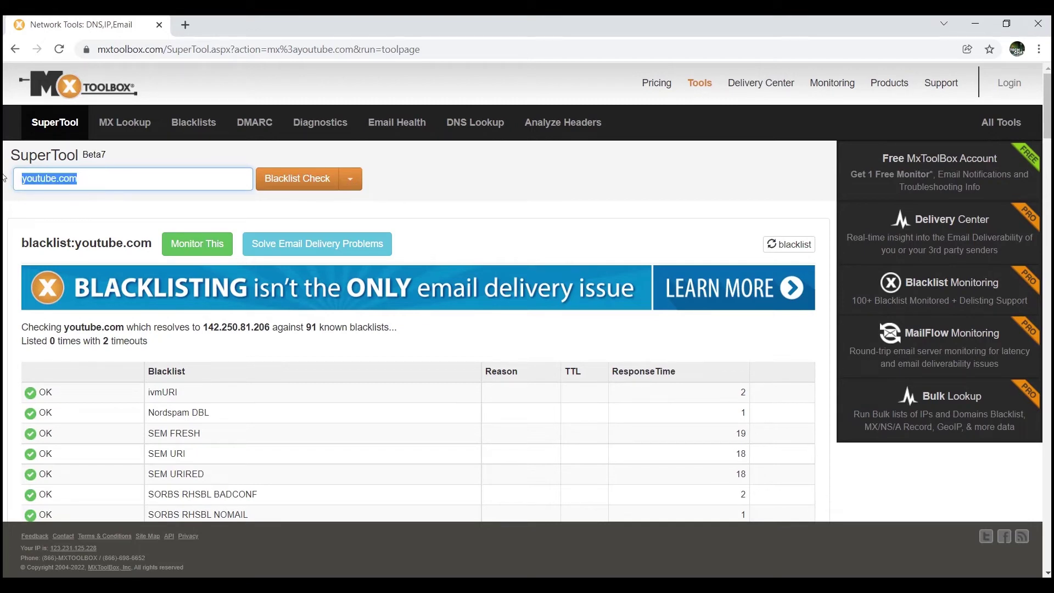
text(y)
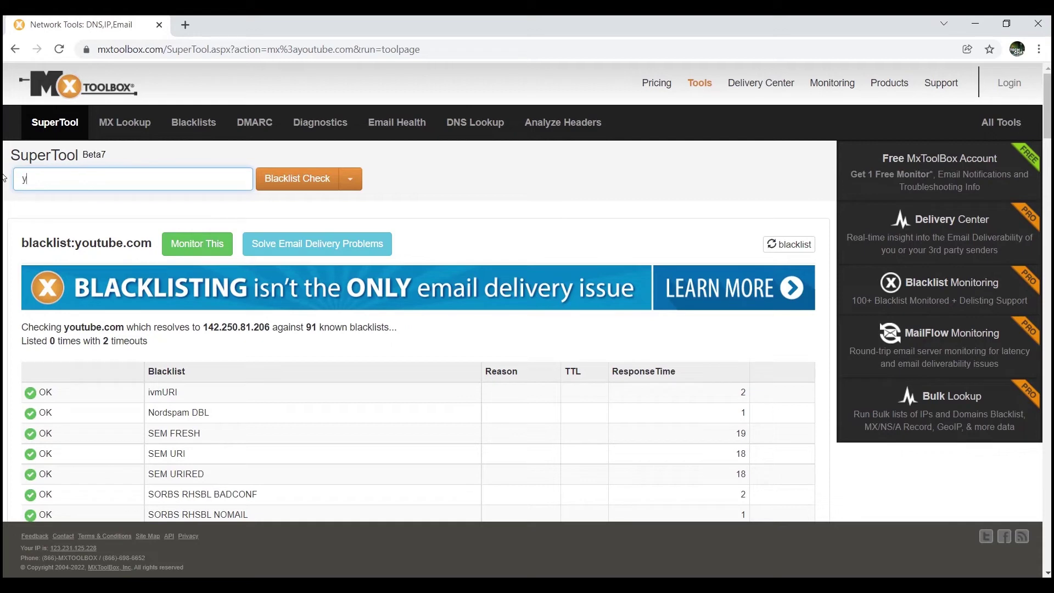
text(ettog)
key(BackSpace)
key(BackSpace)
key(BackSpace)
key(BackSpace)
key(BackSpace)
key(BackSpace)
text(digitalocean.com)
- Run a DNS Lookup for digitalocean.com, returning A records 104.16.181.15 and 104.16.182.15
click(349, 180)
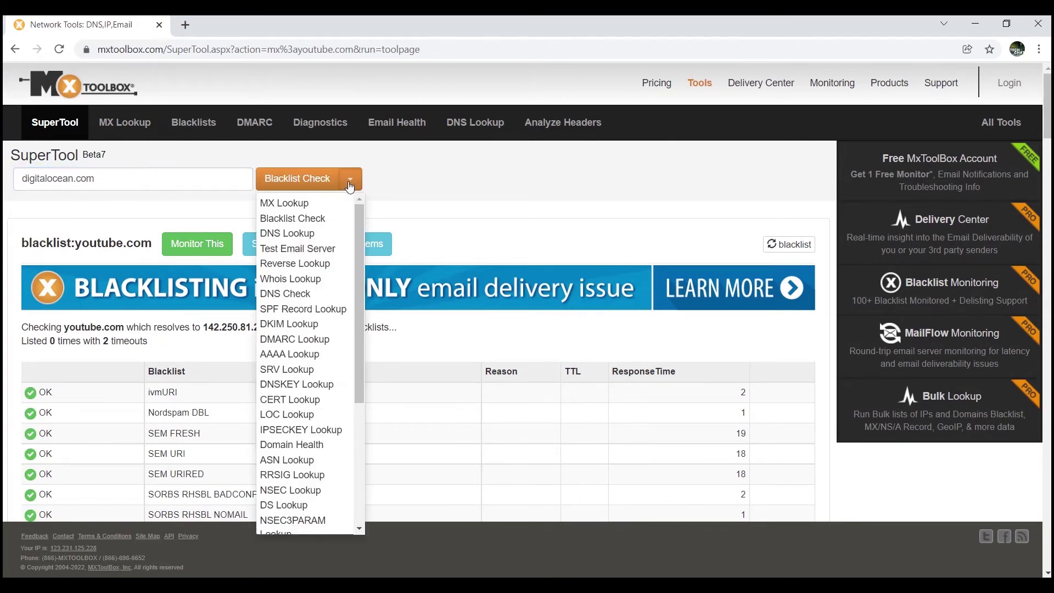
click(270, 236)
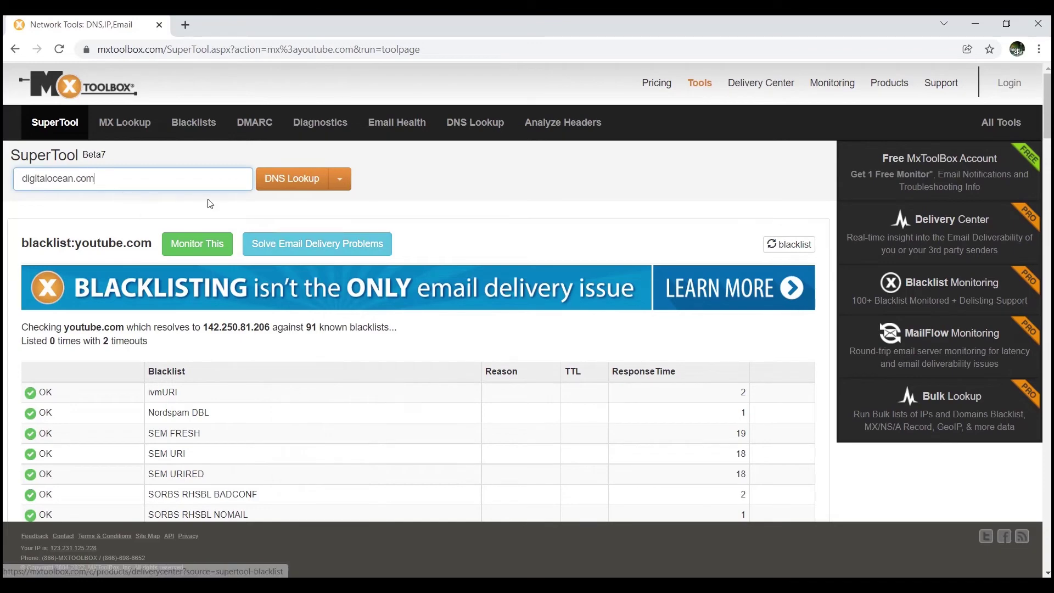
click(286, 186)
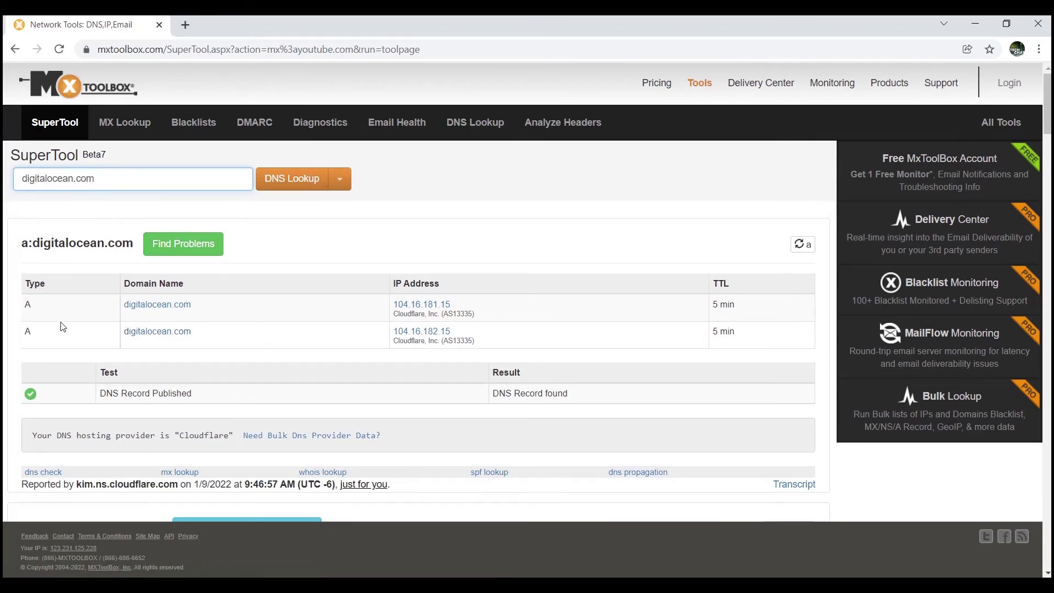
click(339, 181)
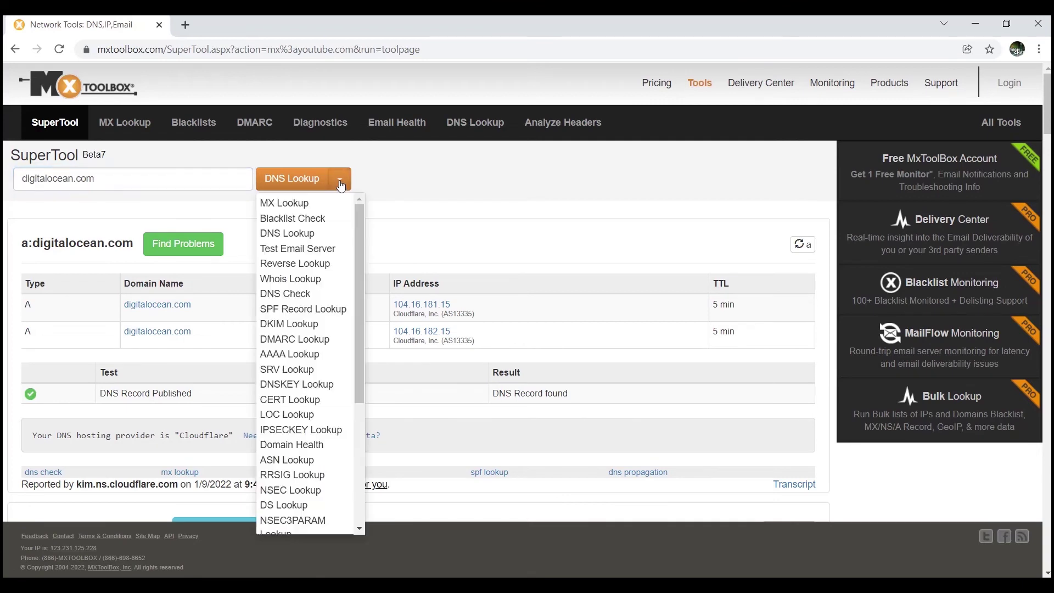
- Run a DNS Check for digitalocean.com and mark the name server table header
click(291, 296)
click(281, 186)
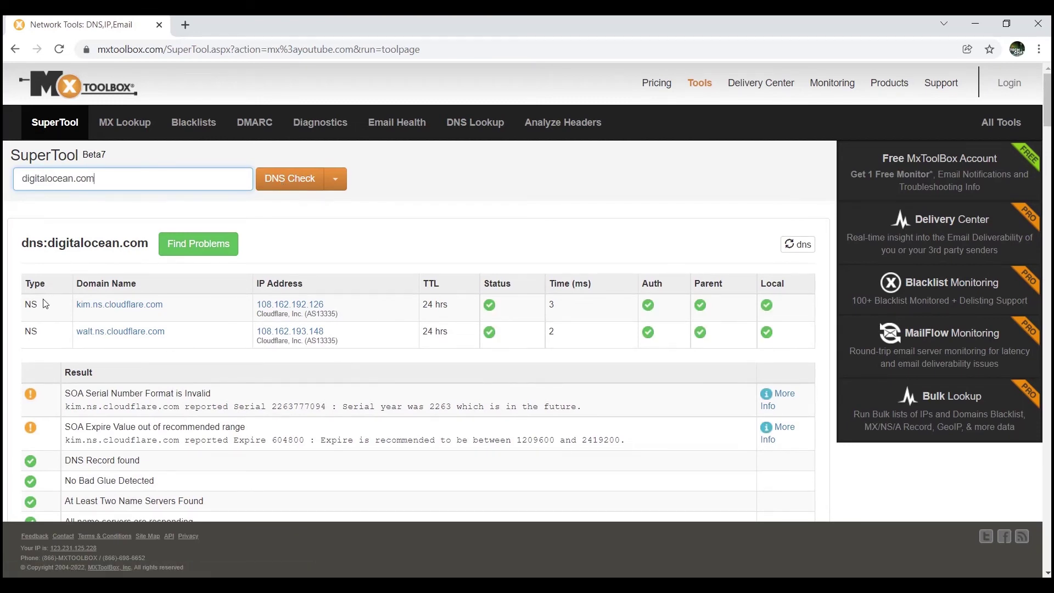
drag(40, 309, 4, 313)
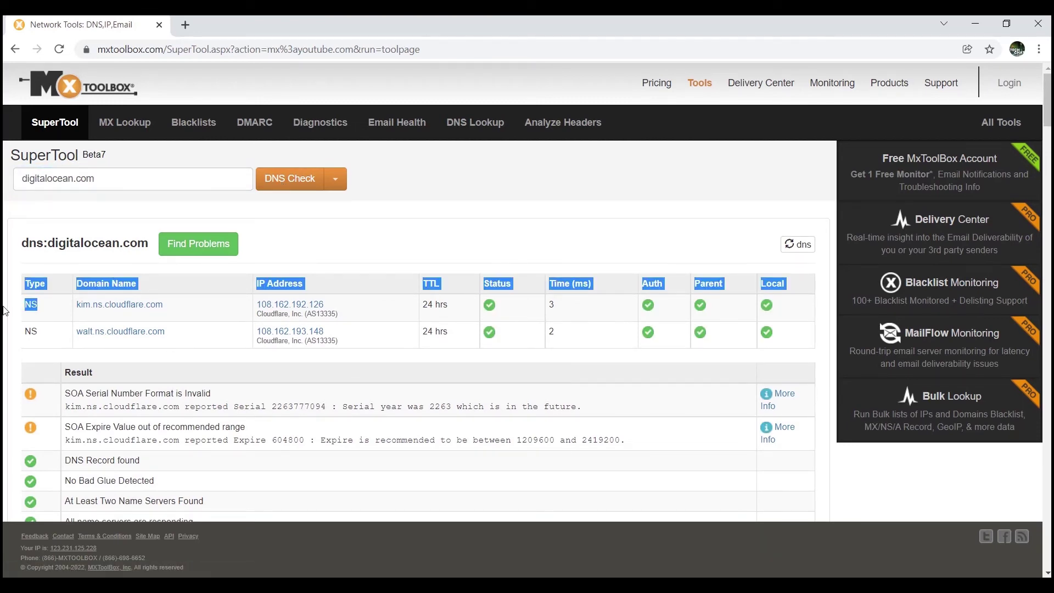
click(47, 337)
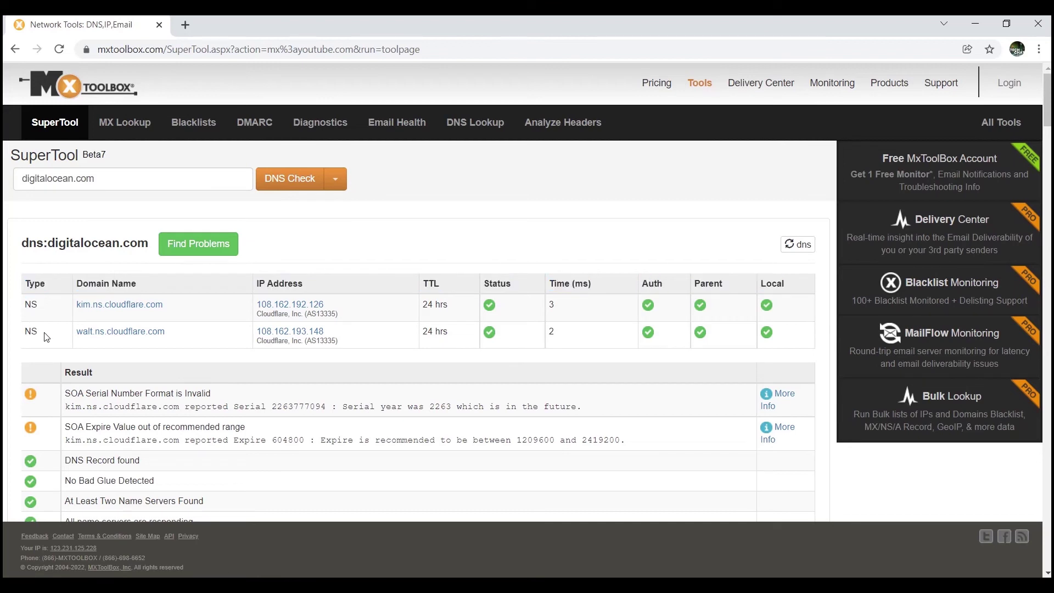
- Mark the Type, Domain Name, IP Address and TTL headers of the name server table
drag(39, 332, 27, 328)
drag(25, 285, 163, 285)
drag(229, 284, 377, 296)
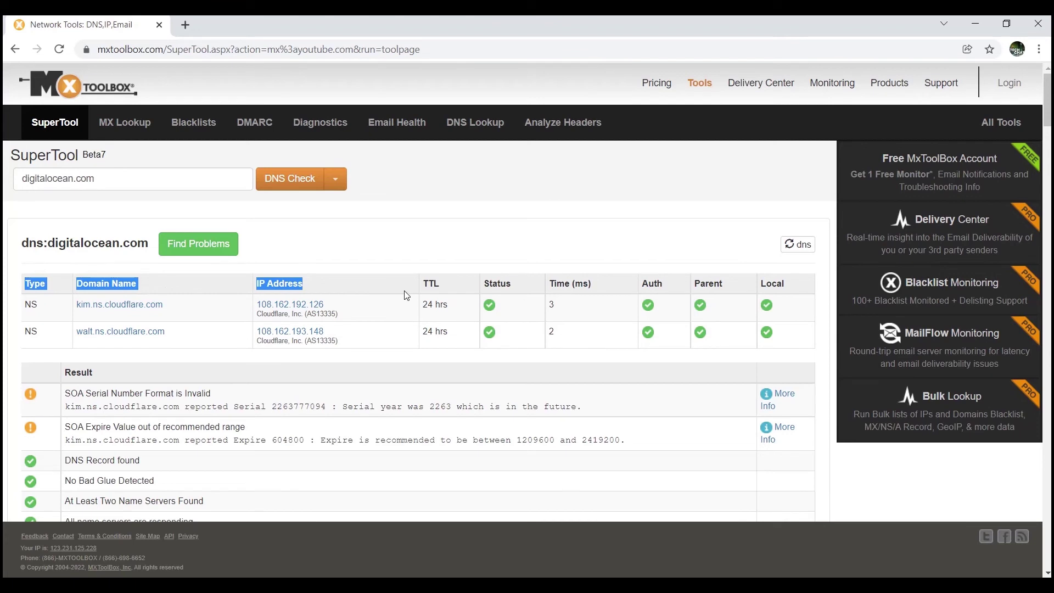
drag(458, 291, 414, 284)
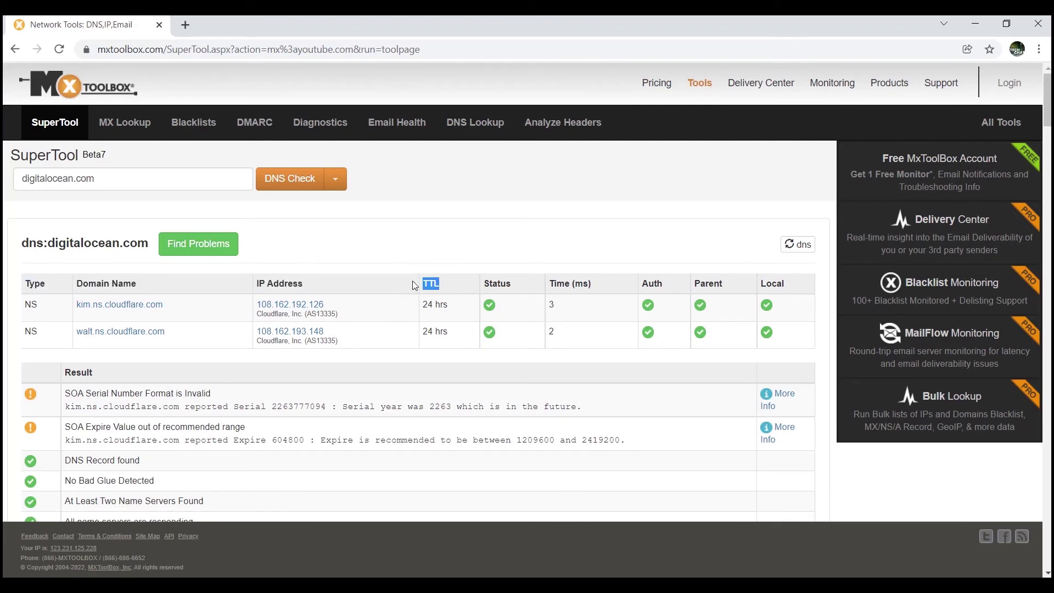
click(391, 254)
drag(128, 176, 4, 185)
- Replace the domain with youtube.com, run the DNS Check, and mark its name server table
key(BackSpace)
text(y)
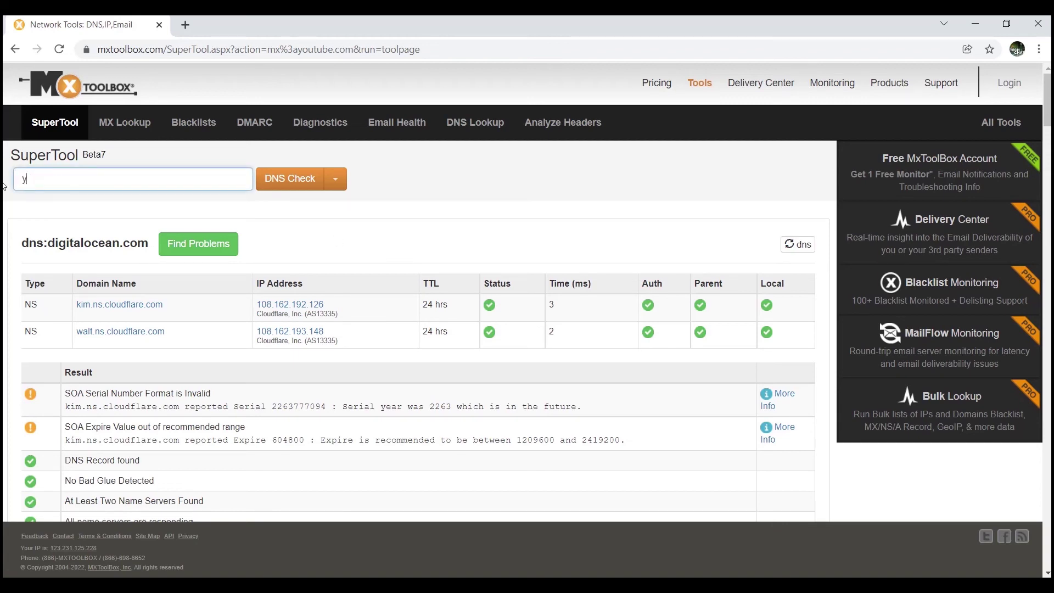
text(outube.com)
click(290, 185)
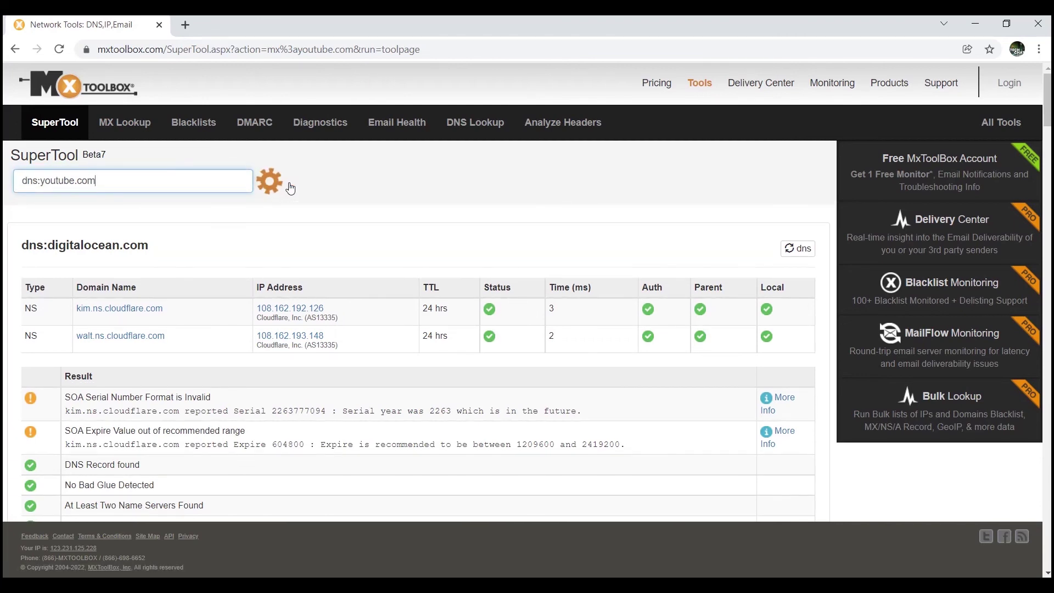
drag(18, 310, 354, 406)
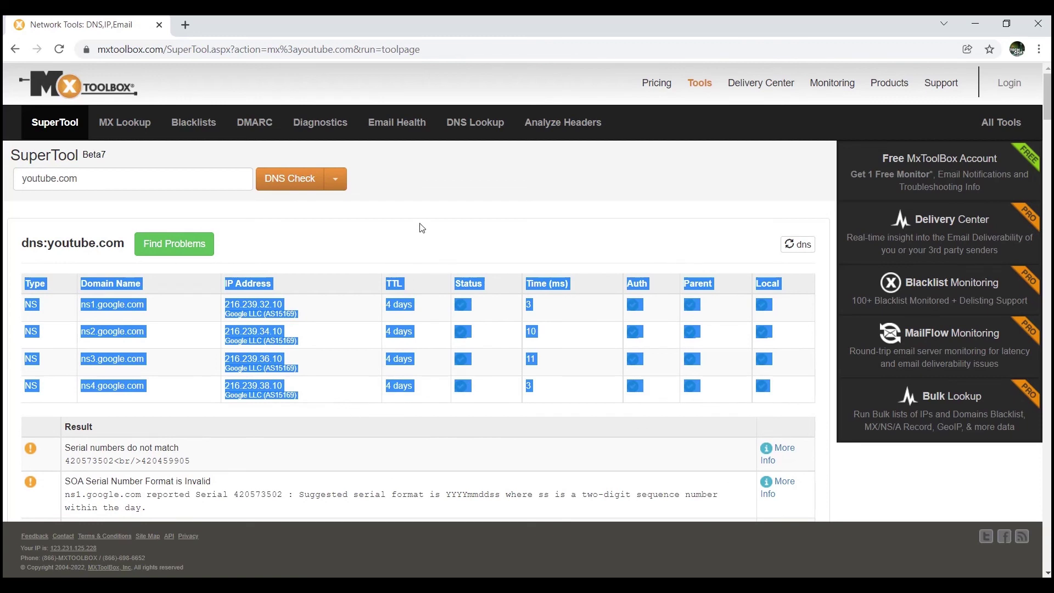